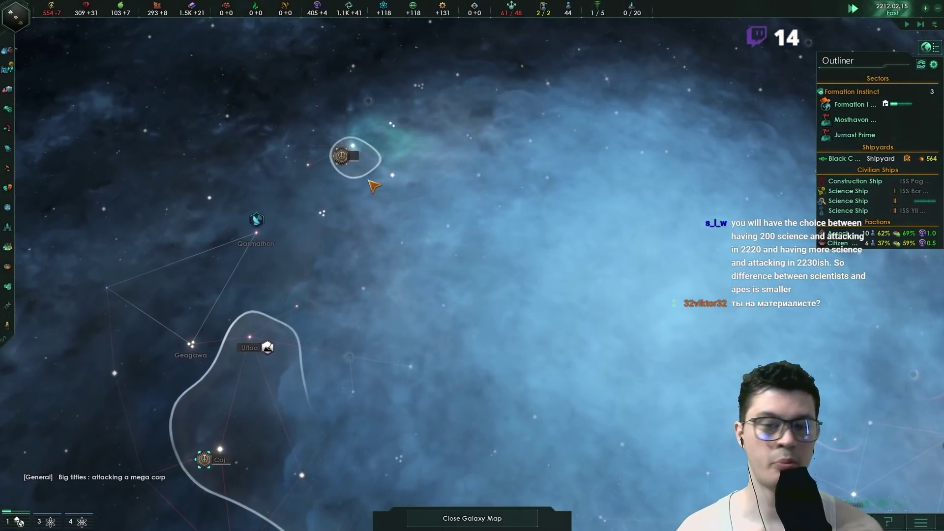
{"action": "scroll", "coordinate": [399, 206], "scroll_direction": "up", "scroll_amount": 3}
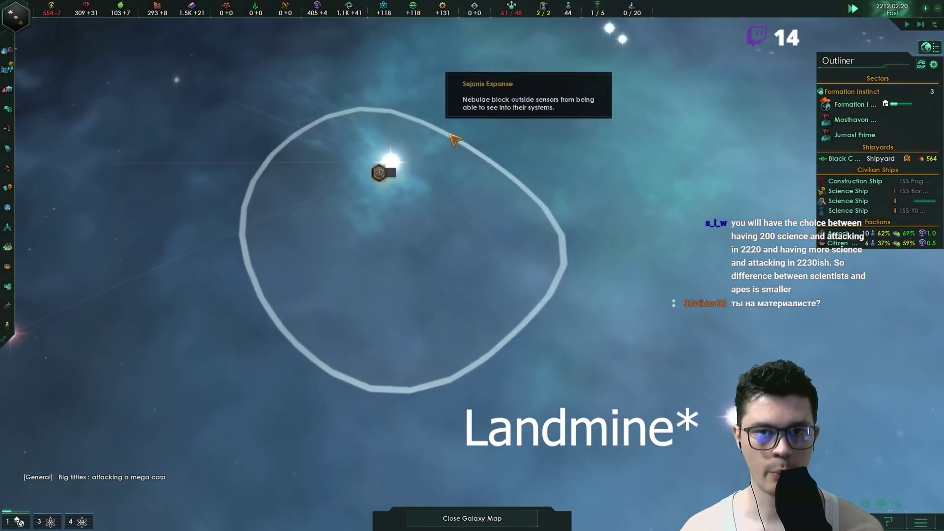
{"action": "scroll", "coordinate": [472, 222], "scroll_direction": "down", "scroll_amount": 3}
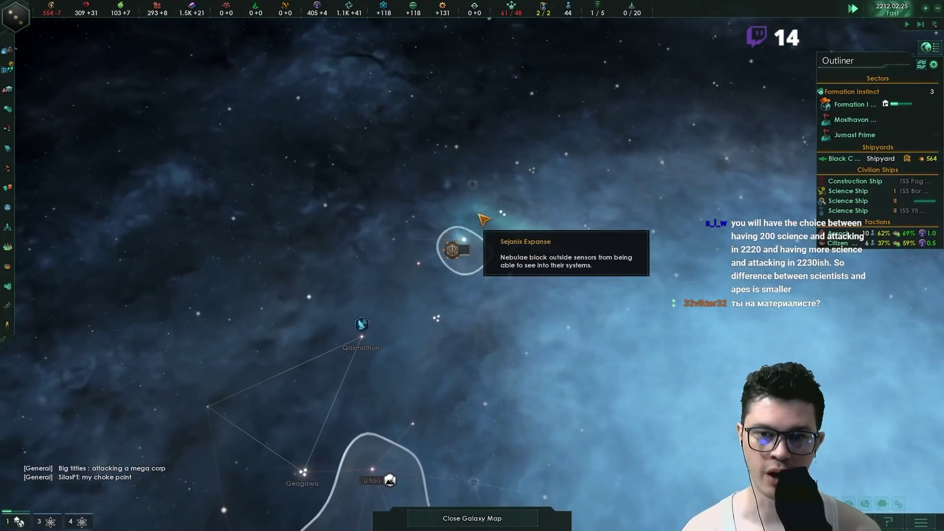
{"action": "scroll", "coordinate": [465, 265], "scroll_direction": "up", "scroll_amount": 3}
{"action": "scroll", "coordinate": [458, 277], "scroll_direction": "up", "scroll_amount": 2}
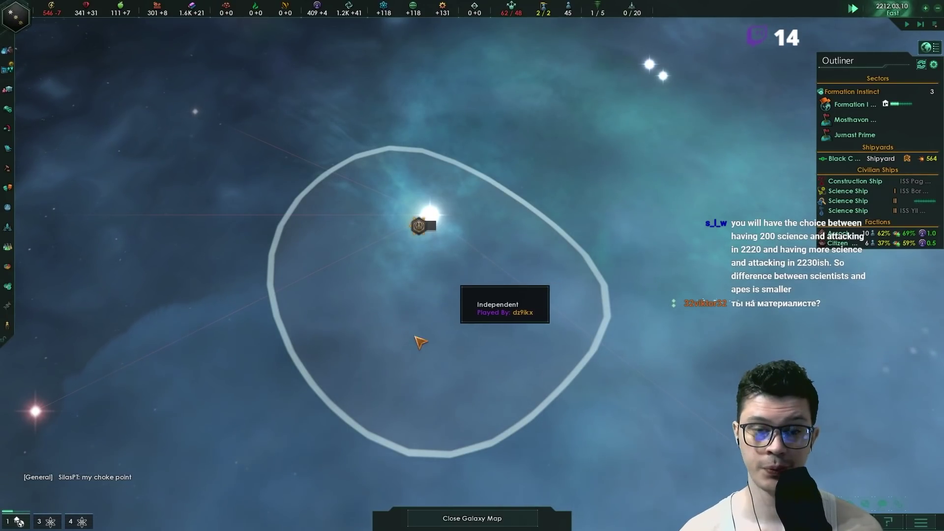
{"action": "scroll", "coordinate": [421, 341], "scroll_direction": "down", "scroll_amount": 3}
{"action": "scroll", "coordinate": [542, 364], "scroll_direction": "down", "scroll_amount": 2}
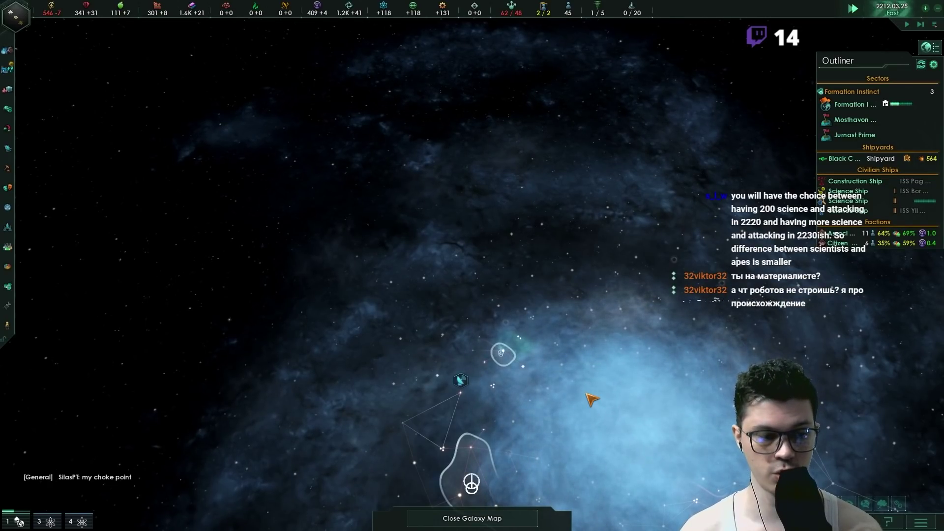
{"action": "scroll", "coordinate": [636, 378], "scroll_direction": "up", "scroll_amount": 3}
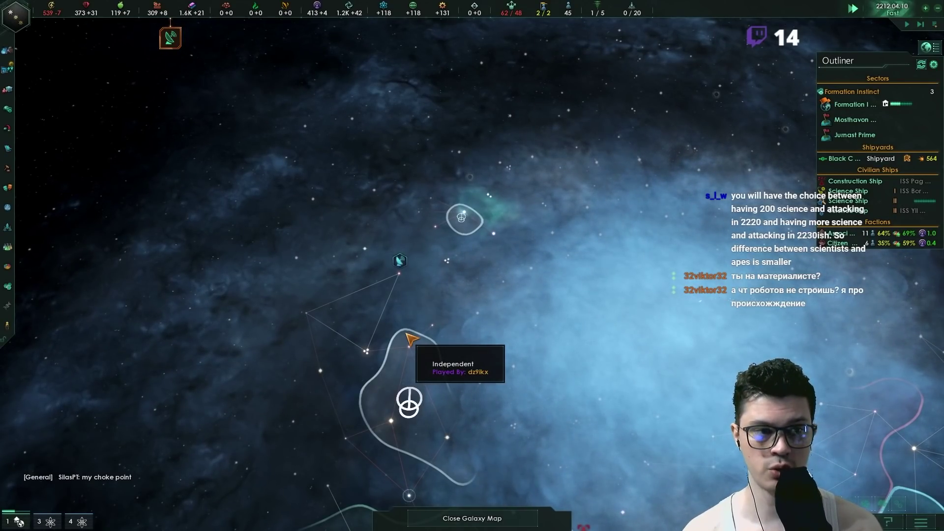
- Dismiss the Zeta Aliens report and order ISS Pagallum the Loyal to build a mining station at Brigaffa II
{"action": "left_click", "coordinate": [176, 38]}
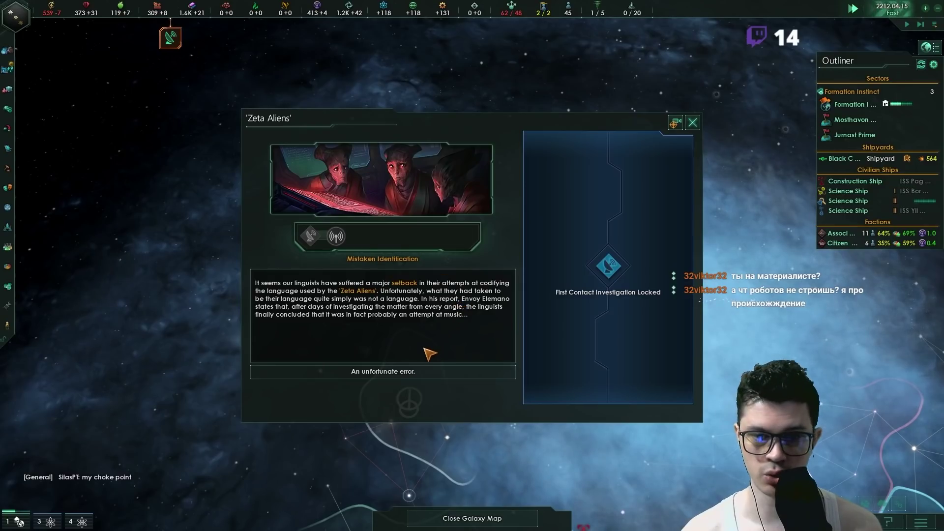
{"action": "left_click", "coordinate": [694, 122]}
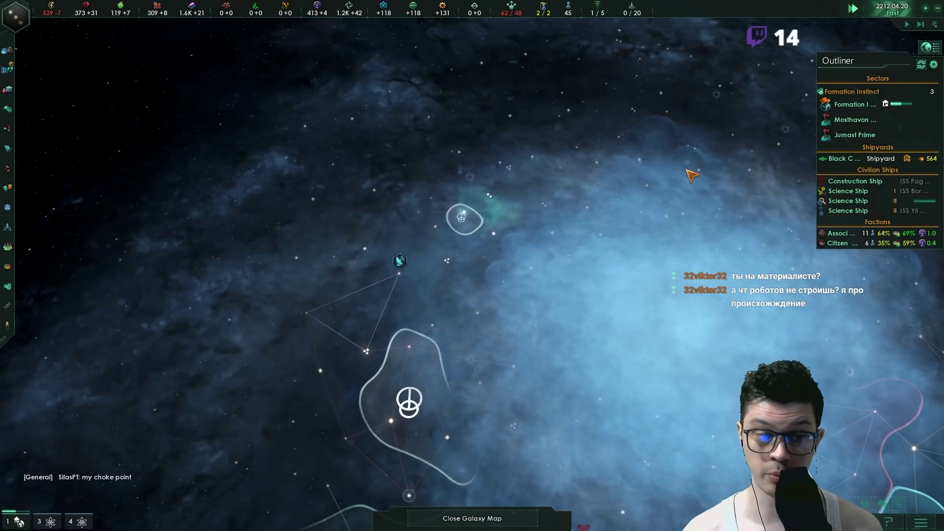
{"action": "scroll", "coordinate": [591, 413], "scroll_direction": "up", "scroll_amount": 5}
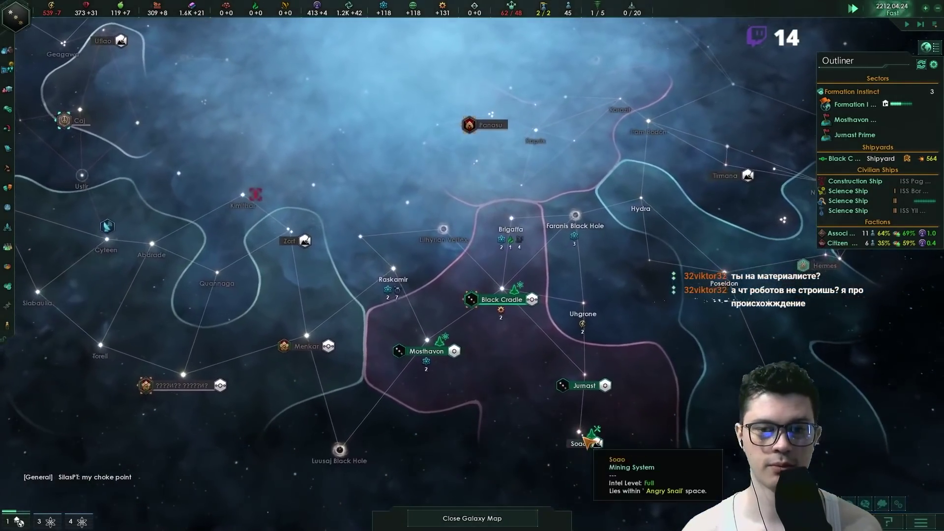
{"action": "left_click", "coordinate": [598, 433]}
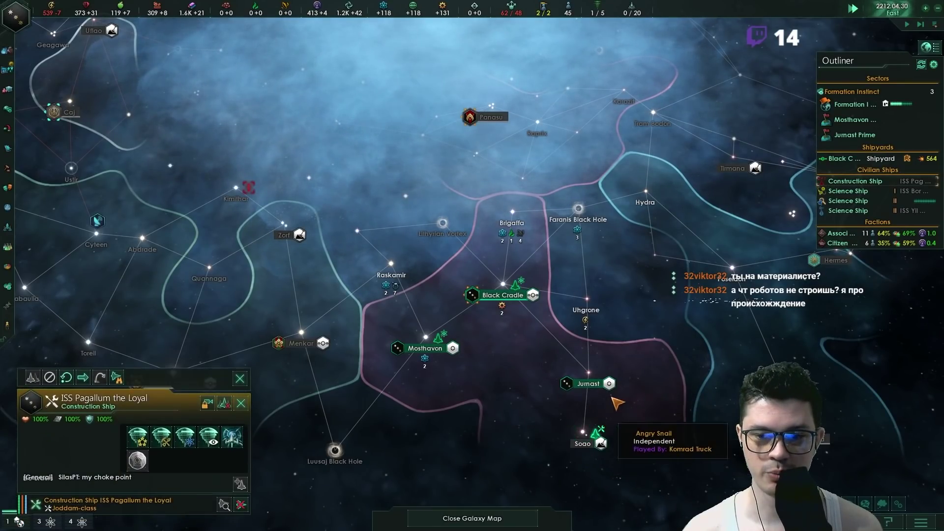
{"action": "right_click", "coordinate": [513, 213]}
{"action": "left_click", "coordinate": [546, 247]}
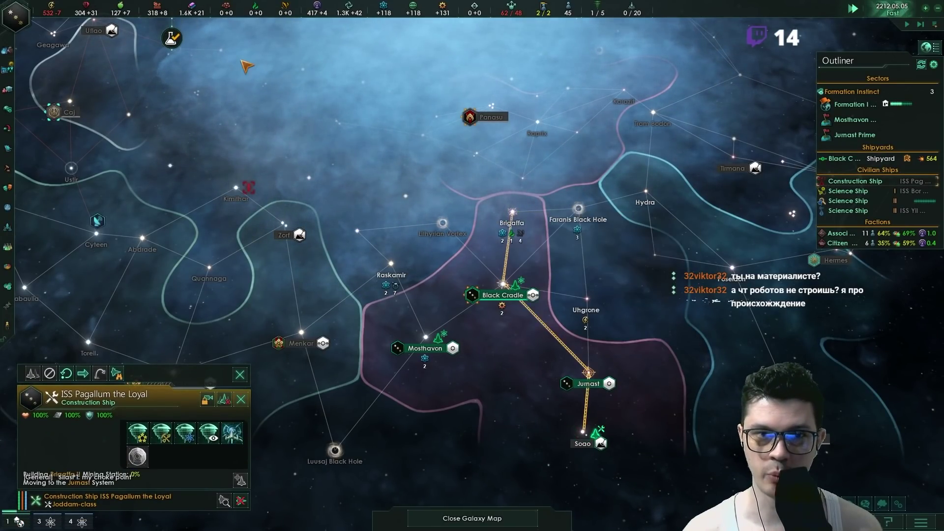
- Acknowledge the finished research and queue Destroyers as the next engineering research
{"action": "left_click", "coordinate": [172, 37]}
{"action": "left_click", "coordinate": [570, 325]}
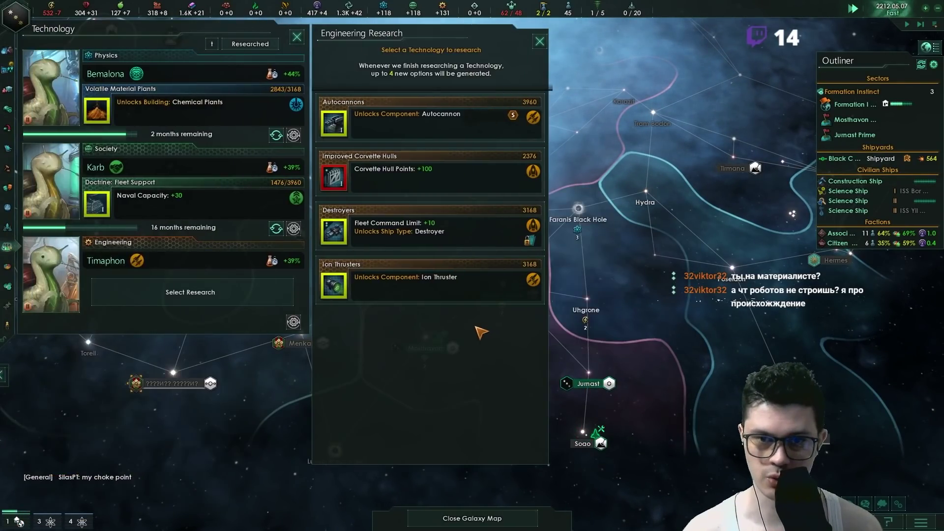
{"action": "left_click", "coordinate": [436, 235]}
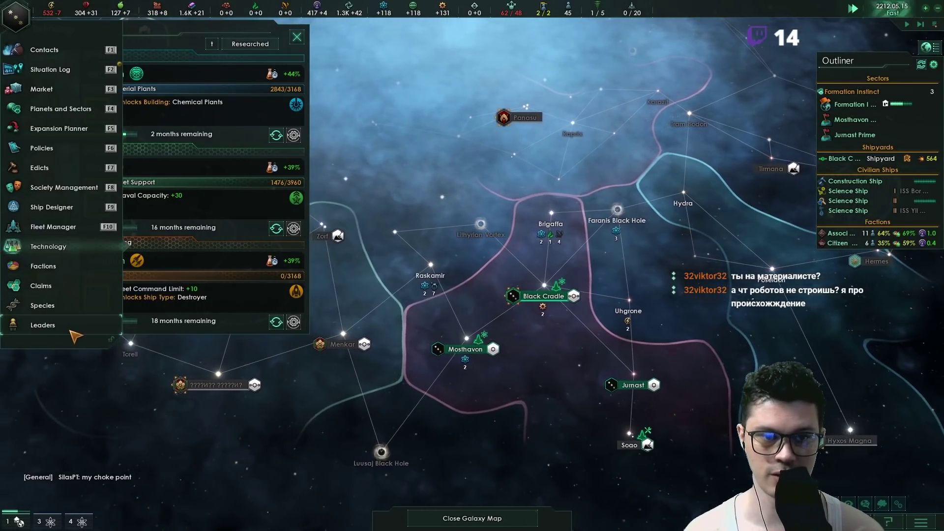
{"action": "left_click", "coordinate": [7, 324]}
- Review Mosthavon Prime's summary and administrative building details, then close the planet view
{"action": "left_click", "coordinate": [857, 119]}
{"action": "left_click", "coordinate": [178, 409]}
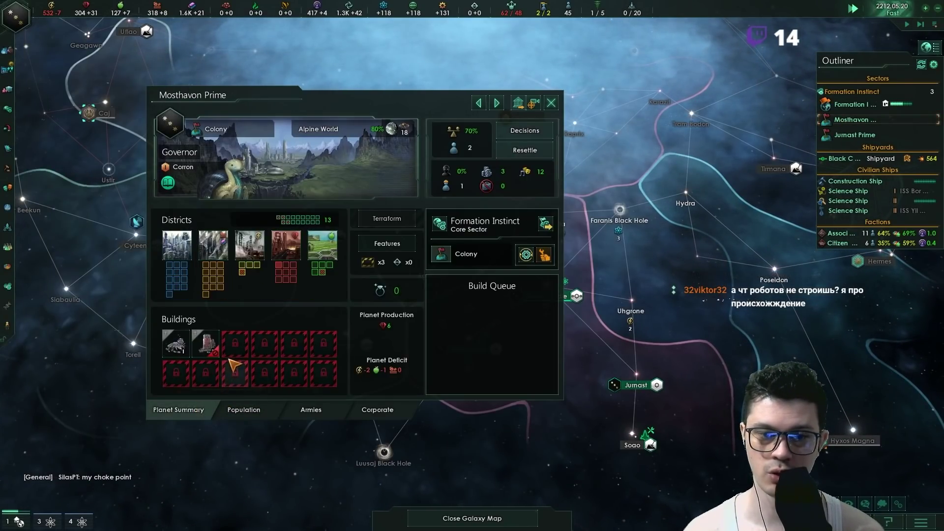
{"action": "left_click", "coordinate": [206, 343]}
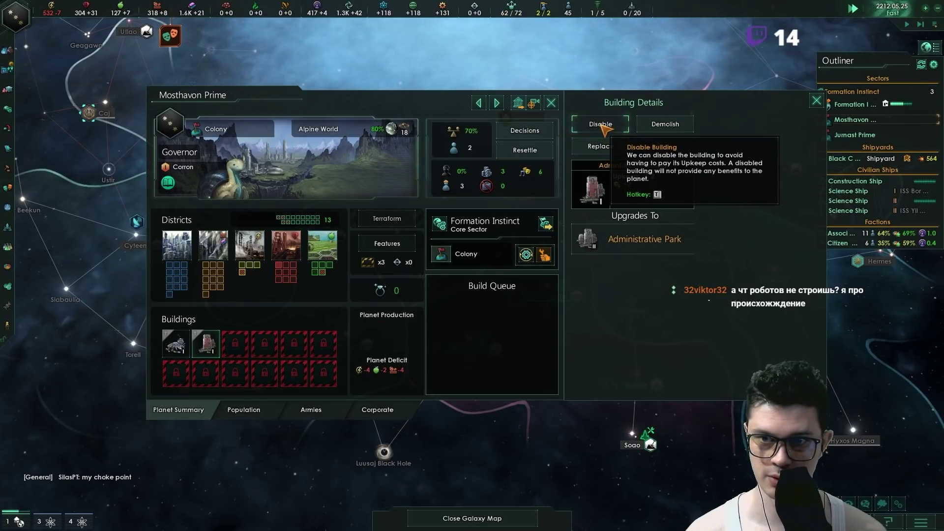
{"action": "left_click", "coordinate": [551, 103]}
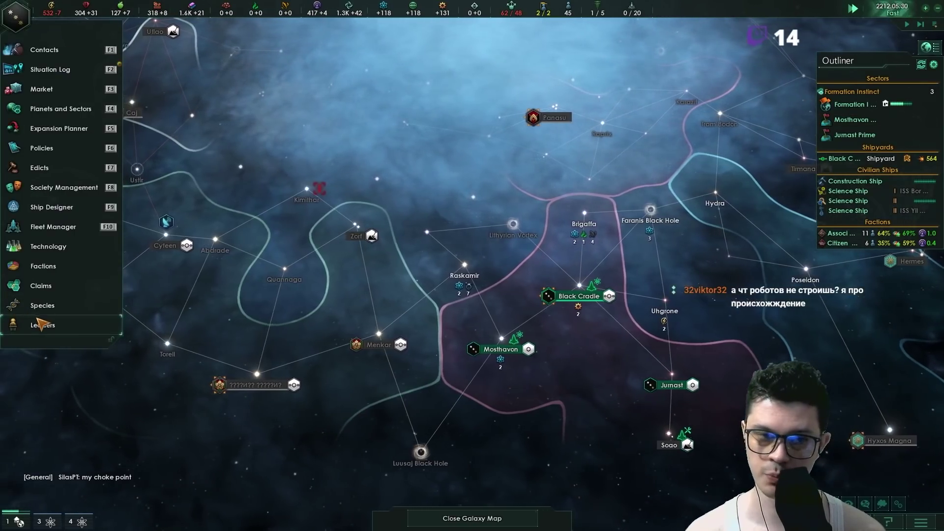
- Queue FTL Inhibition as the physics research, glance at Mosthavon Prime, and view the Uflao system
{"action": "left_click", "coordinate": [44, 246]}
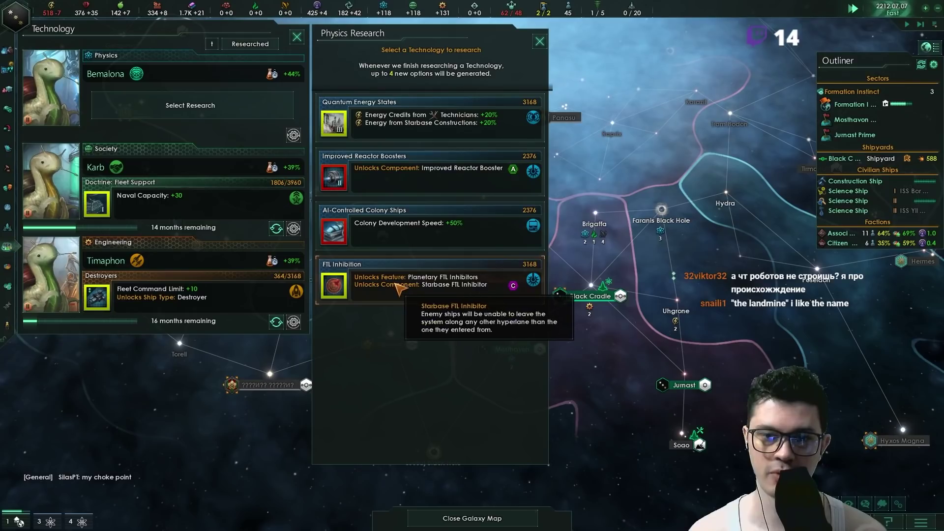
{"action": "left_click", "coordinate": [431, 291]}
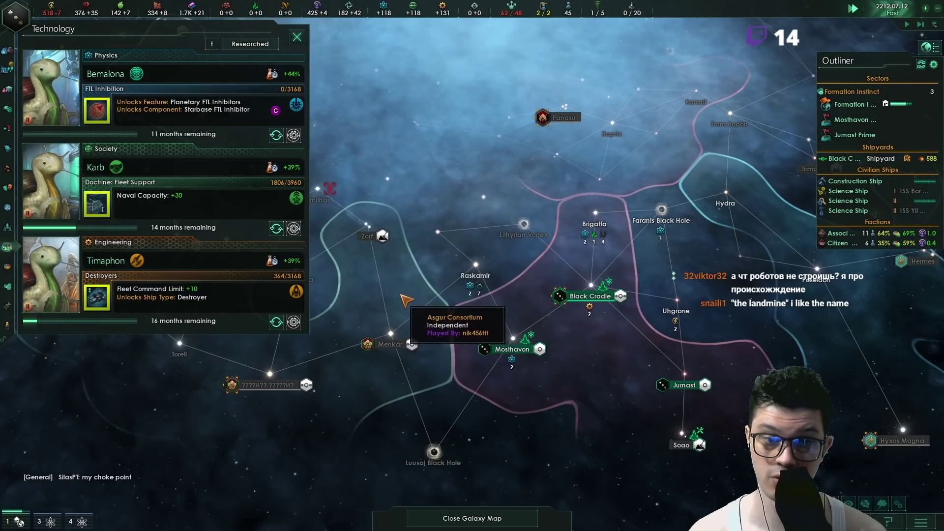
{"action": "left_click", "coordinate": [891, 119]}
{"action": "left_click", "coordinate": [552, 104]}
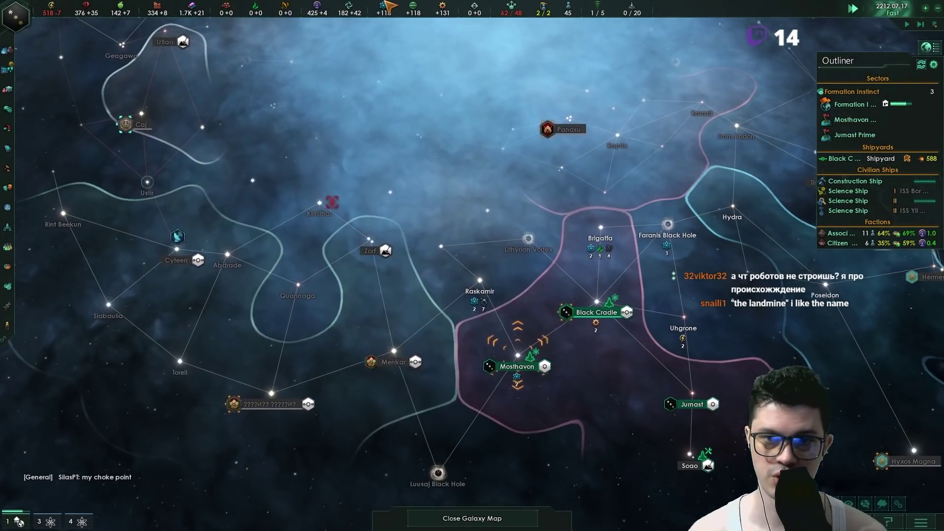
{"action": "key", "text": "w"}
{"action": "key", "text": "w"}
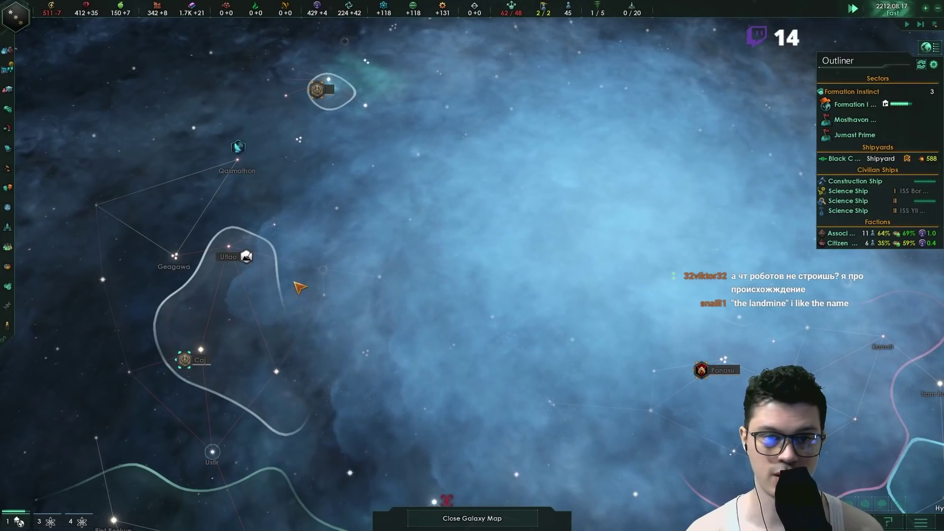
{"action": "double_click", "coordinate": [235, 249]}
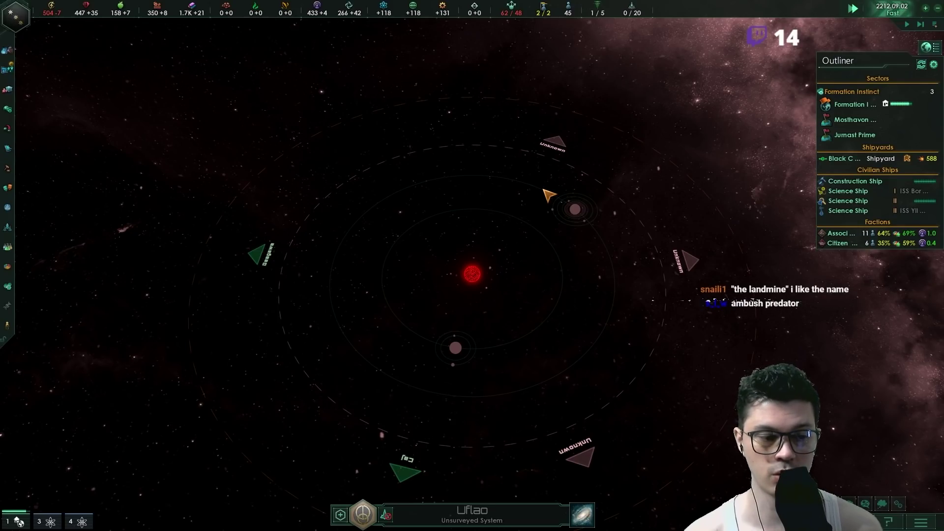
{"action": "scroll", "coordinate": [647, 347], "scroll_direction": "down", "scroll_amount": 3}
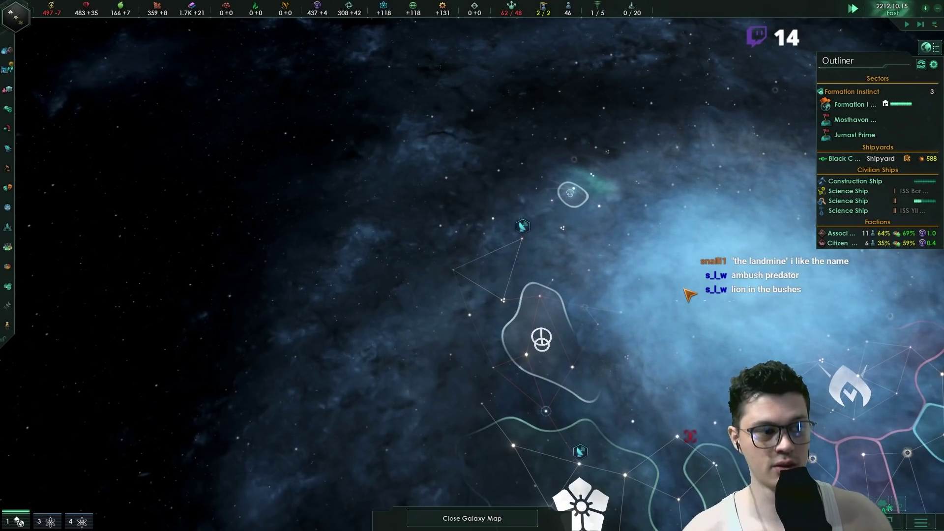
{"action": "scroll", "coordinate": [690, 295], "scroll_direction": "down", "scroll_amount": 5}
{"action": "scroll", "coordinate": [694, 276], "scroll_direction": "down", "scroll_amount": 5}
{"action": "scroll", "coordinate": [664, 310], "scroll_direction": "up", "scroll_amount": 5}
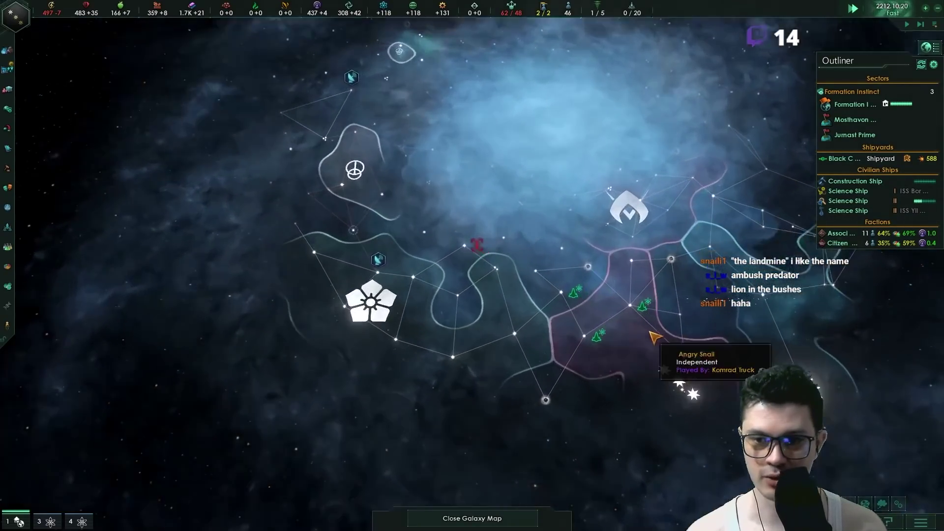
{"action": "scroll", "coordinate": [622, 355], "scroll_direction": "up", "scroll_amount": 5}
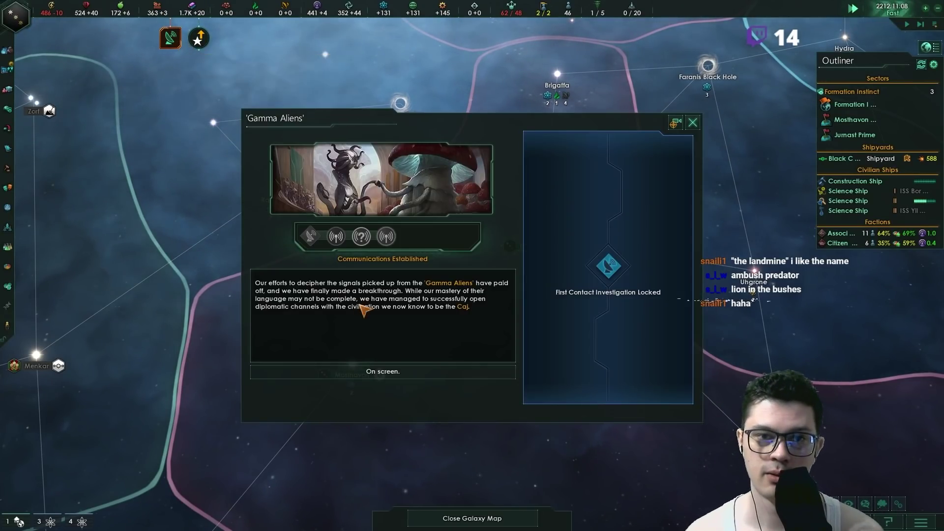
- Put the Caj transmission on screen, end the Gamma Aliens event, and dismiss the Solar Sailer discovery
{"action": "left_click", "coordinate": [367, 384]}
{"action": "left_click", "coordinate": [559, 338]}
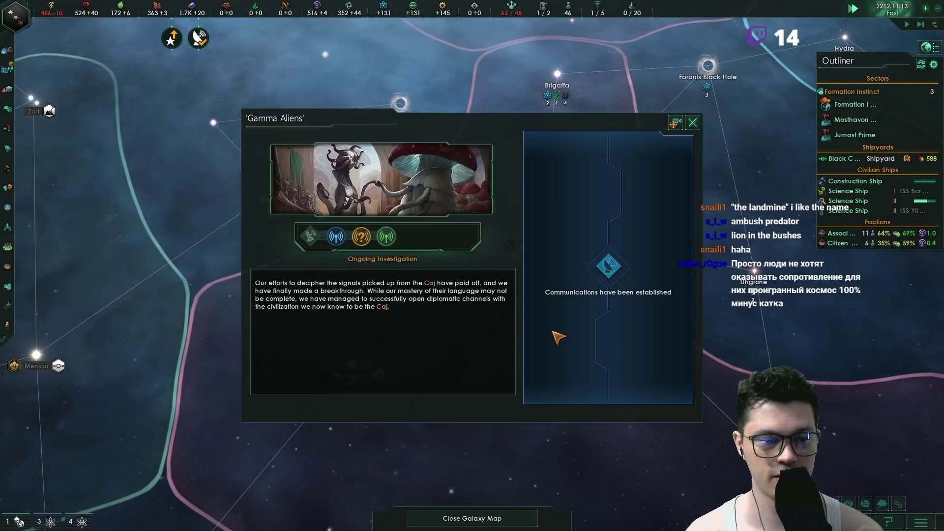
{"action": "key", "text": "Escape"}
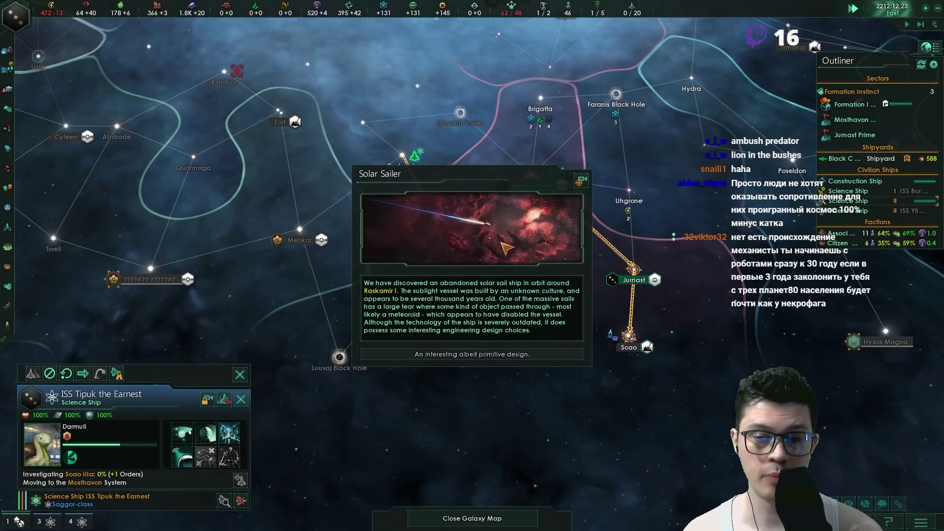
{"action": "left_click", "coordinate": [484, 355]}
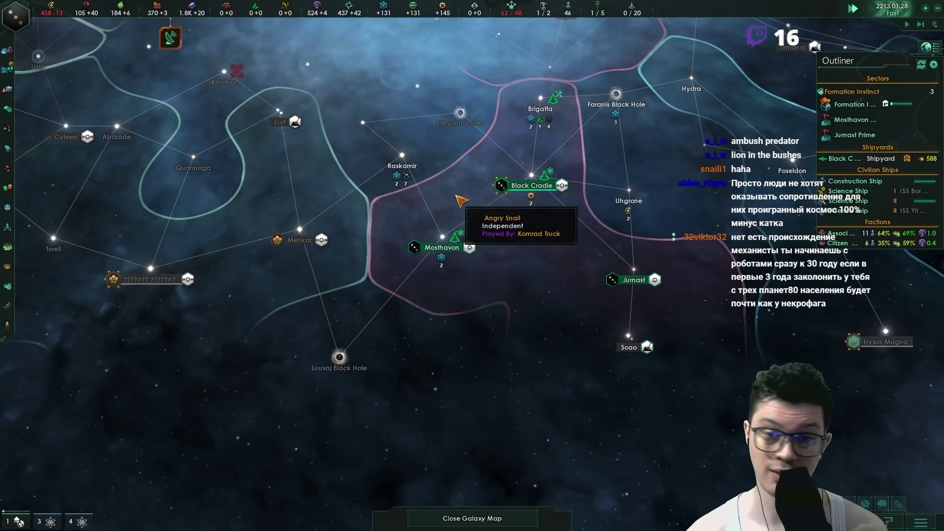
- Proceed with the pending Zeta Aliens first-contact investigation and close the event
{"action": "left_click", "coordinate": [171, 39]}
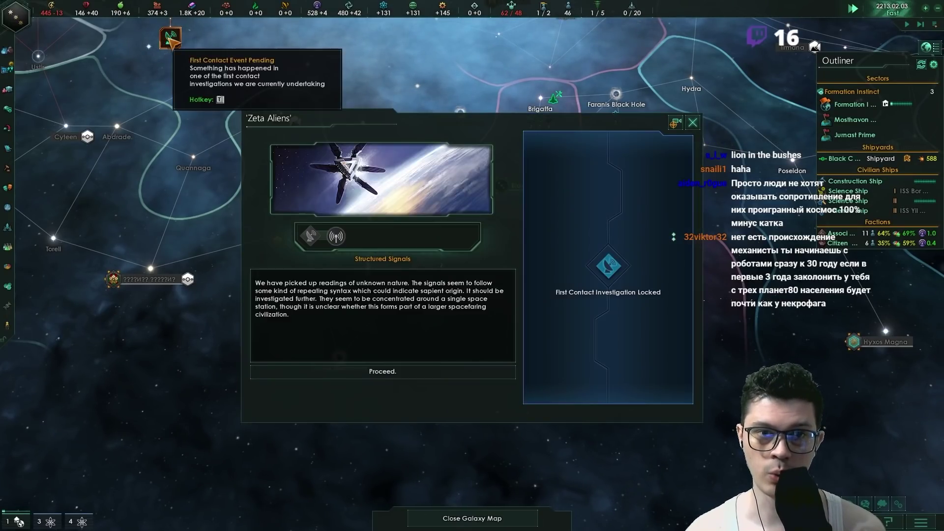
{"action": "left_click", "coordinate": [382, 371]}
{"action": "left_click", "coordinate": [690, 122]}
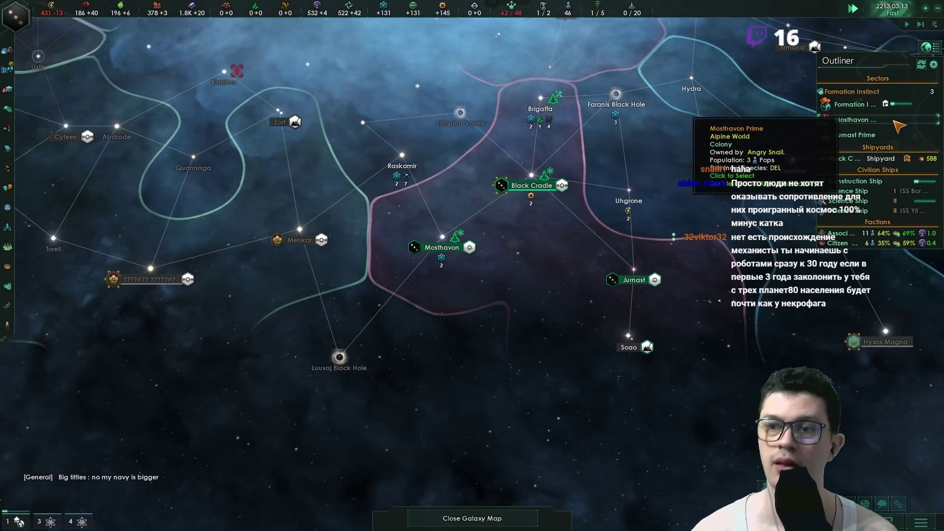
- Resettle the Miner pop off Mosthavon Prime via its Population tab
{"action": "left_click", "coordinate": [854, 120]}
{"action": "left_click", "coordinate": [244, 410]}
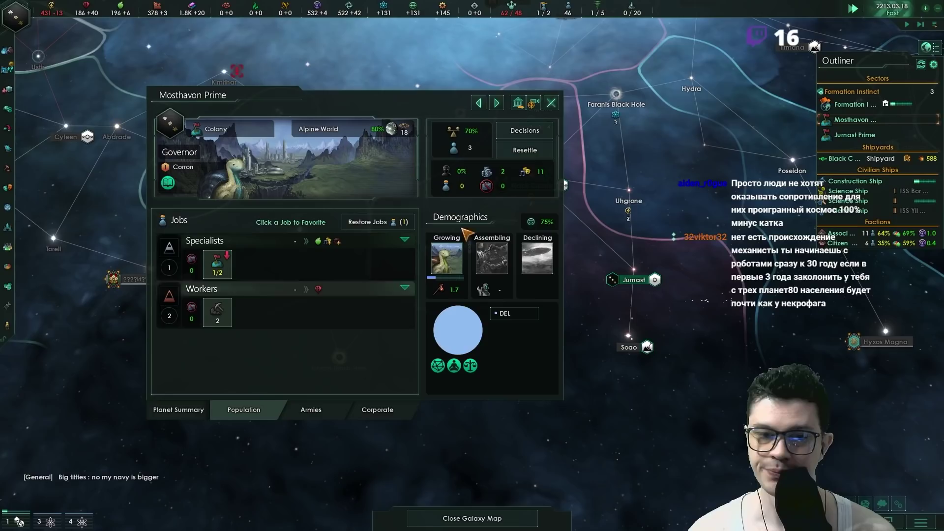
{"action": "left_click", "coordinate": [524, 201]}
{"action": "left_click", "coordinate": [435, 175]}
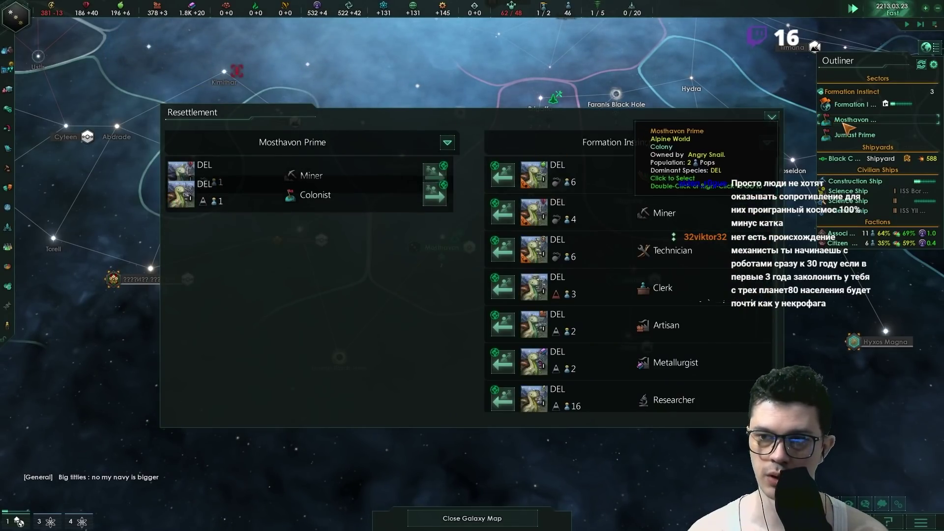
{"action": "key", "text": "Escape"}
- Review the technology research overview and bring up Mosthavon Prime's Administrative Offices details to enable it
{"action": "left_click", "coordinate": [178, 410]}
{"action": "left_click", "coordinate": [210, 345]}
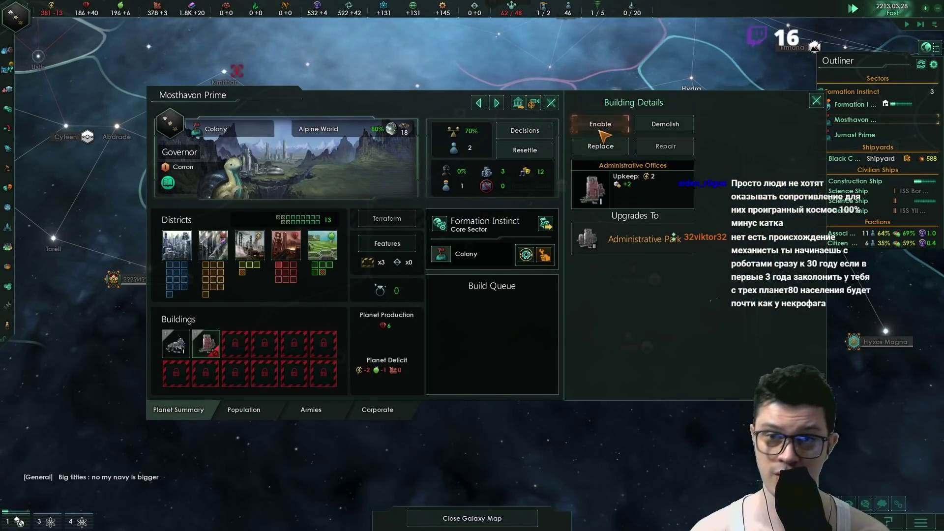
{"action": "key", "text": "Escape"}
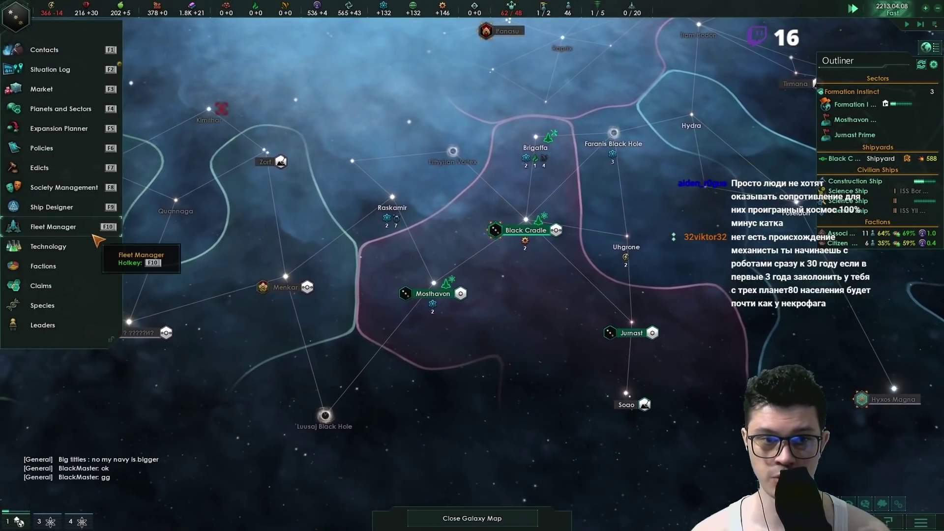
{"action": "left_click", "coordinate": [37, 246]}
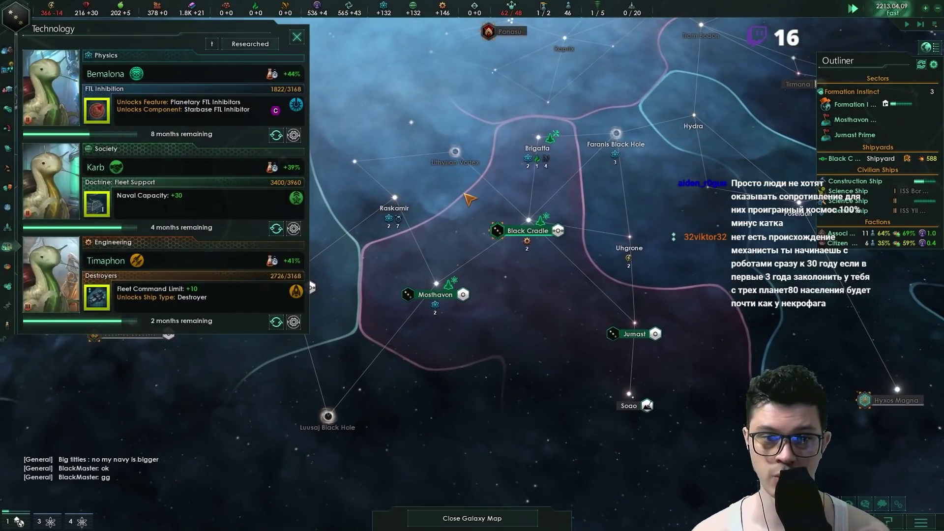
{"action": "left_click", "coordinate": [853, 119]}
{"action": "left_click", "coordinate": [206, 344]}
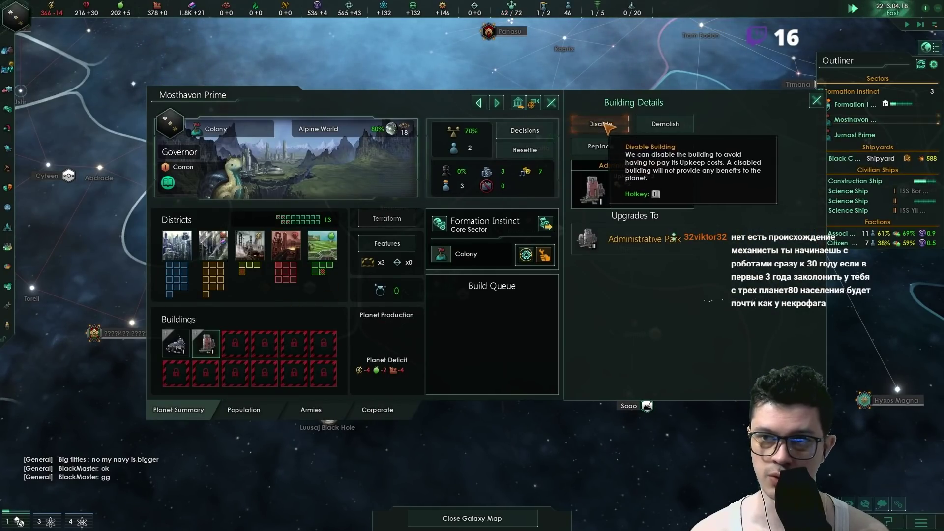